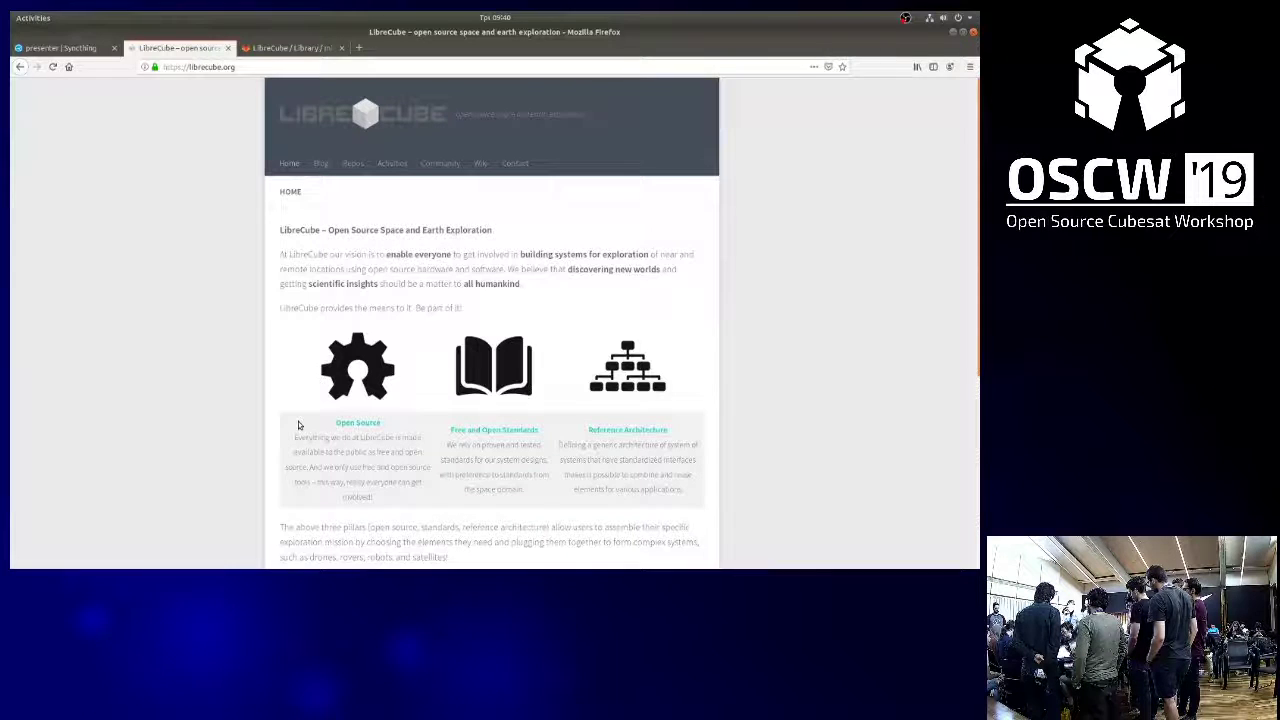
# - Open LibreCube's GitLab repositories from its website, expand the Library group and open the micropython-spacecan project
pyautogui.click(341, 47)
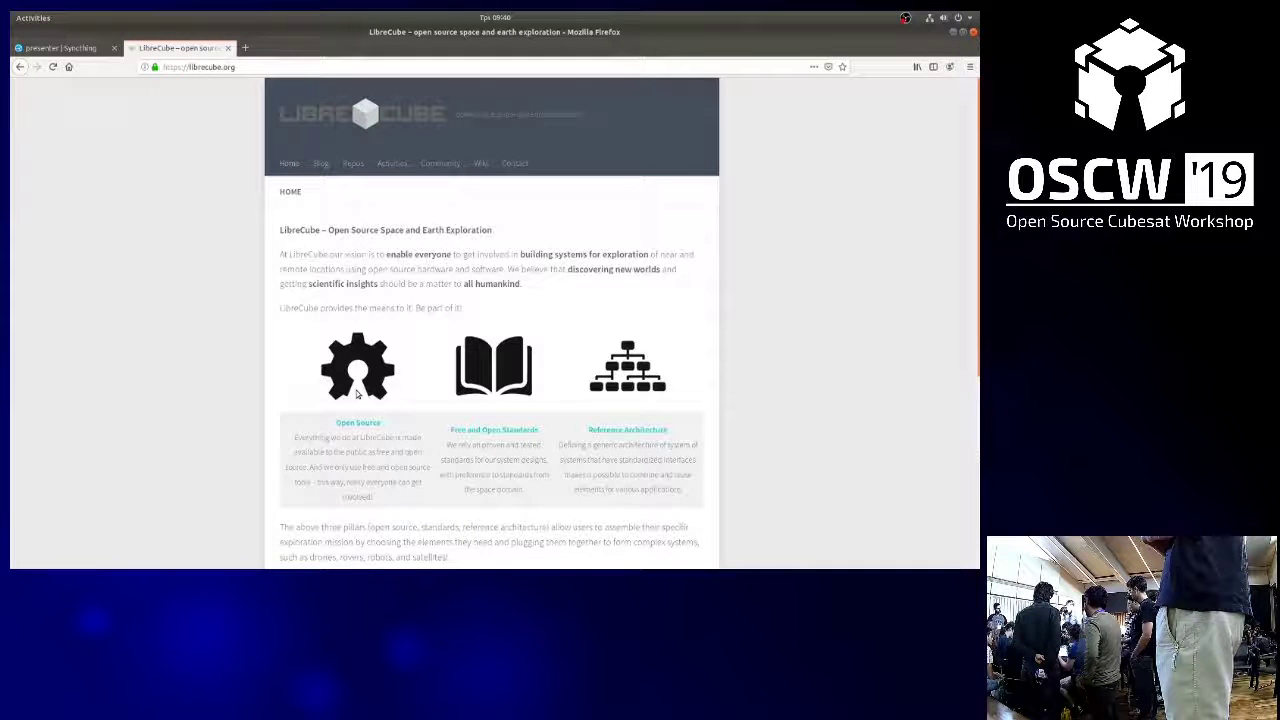
pyautogui.click(353, 163)
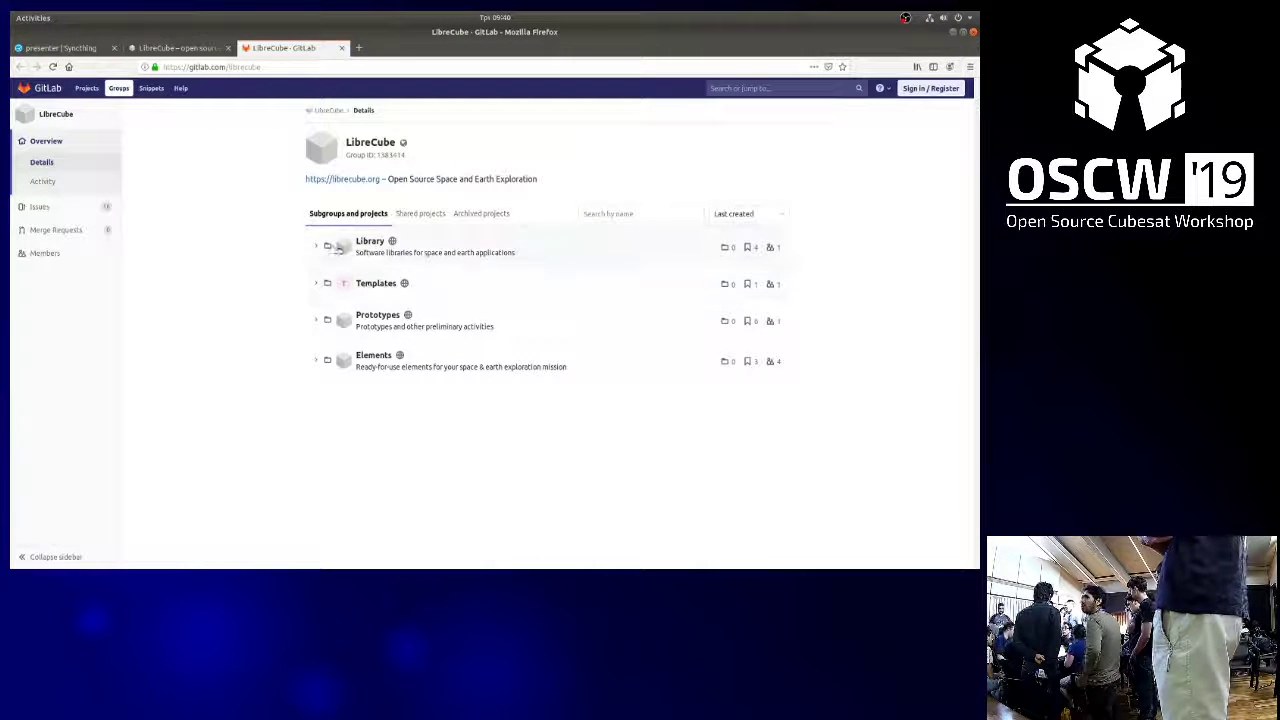
pyautogui.click(317, 248)
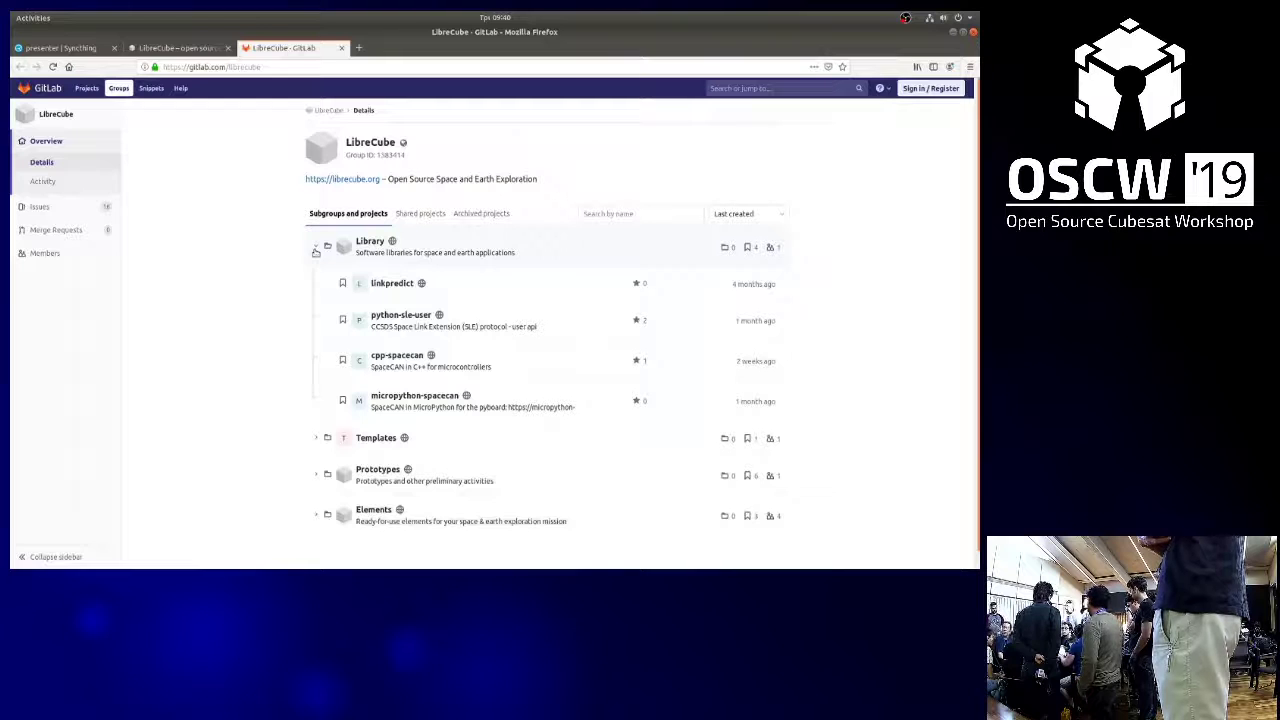
pyautogui.click(175, 48)
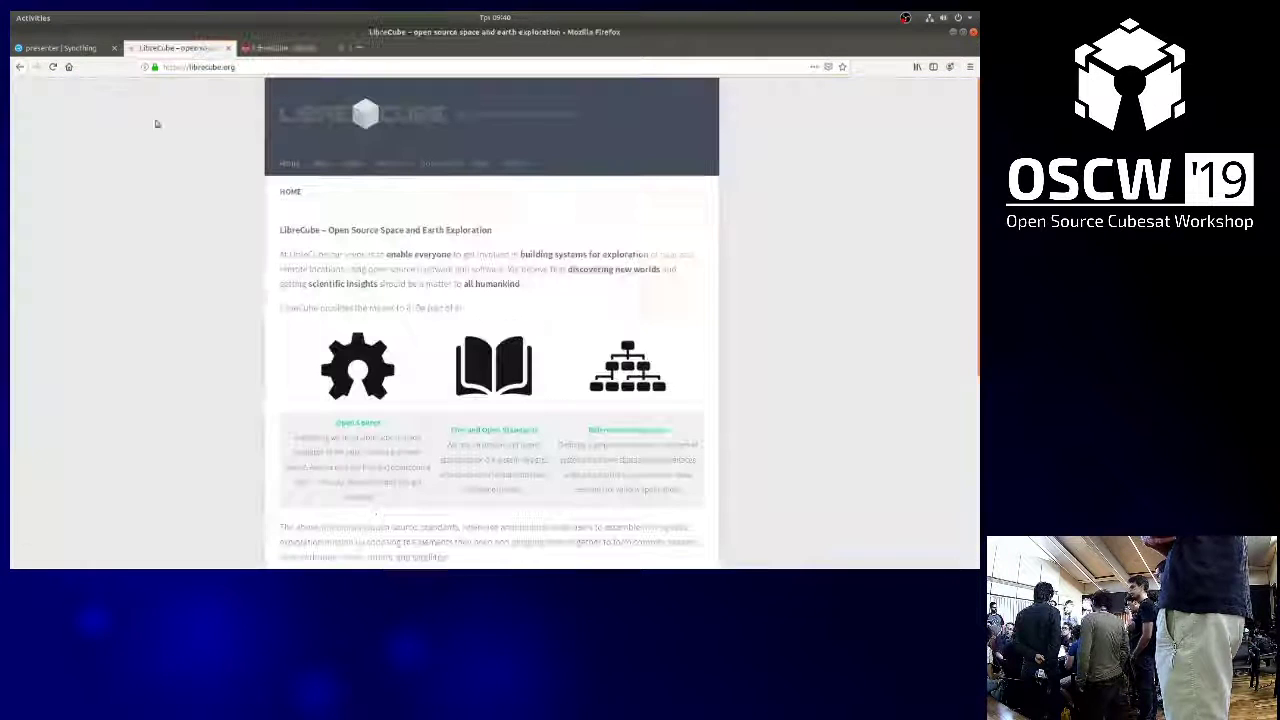
pyautogui.click(302, 52)
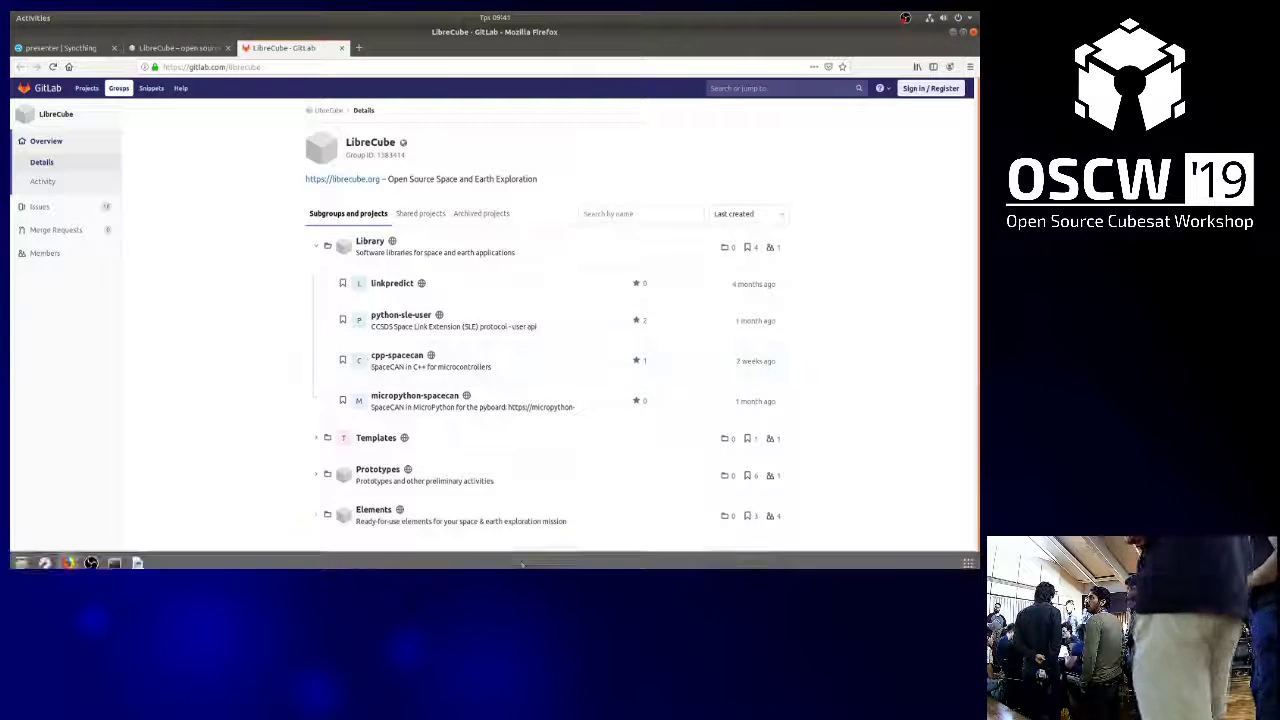
pyautogui.click(447, 403)
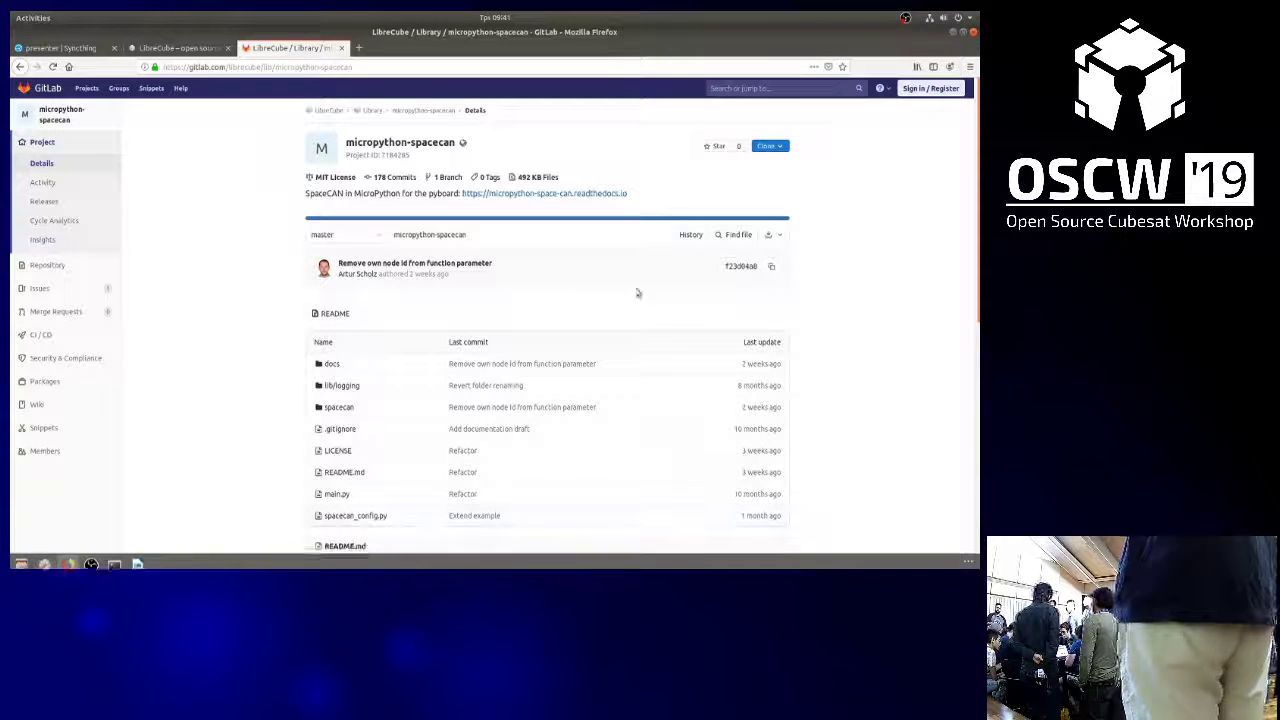
# - Download the micropython-spacecan source code as a zip archive and save the file
pyautogui.click(780, 147)
pyautogui.click(782, 147)
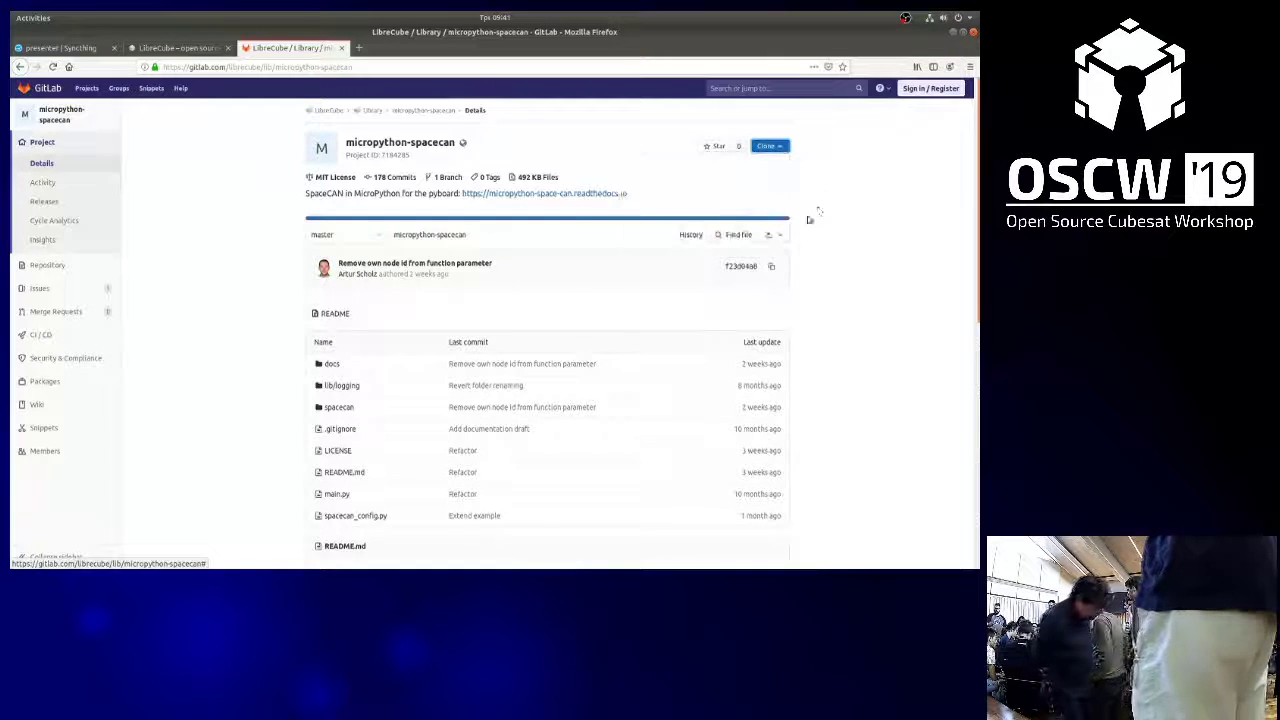
pyautogui.click(771, 234)
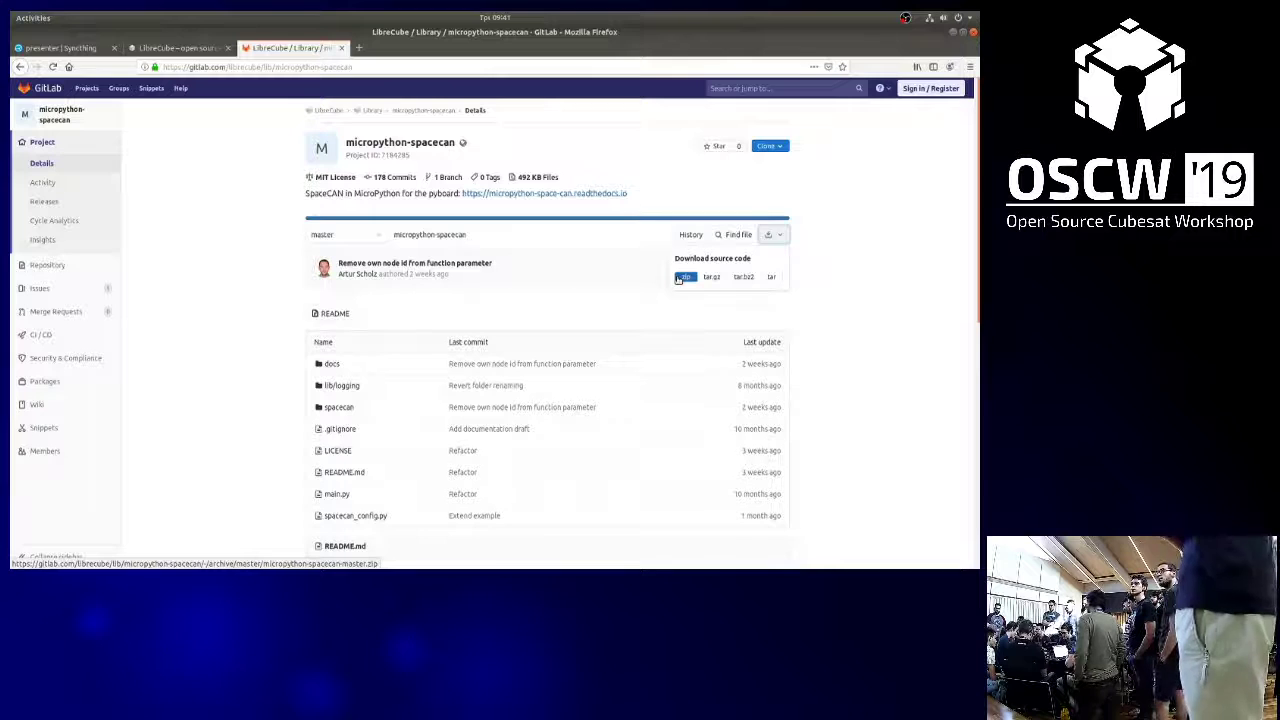
pyautogui.click(681, 277)
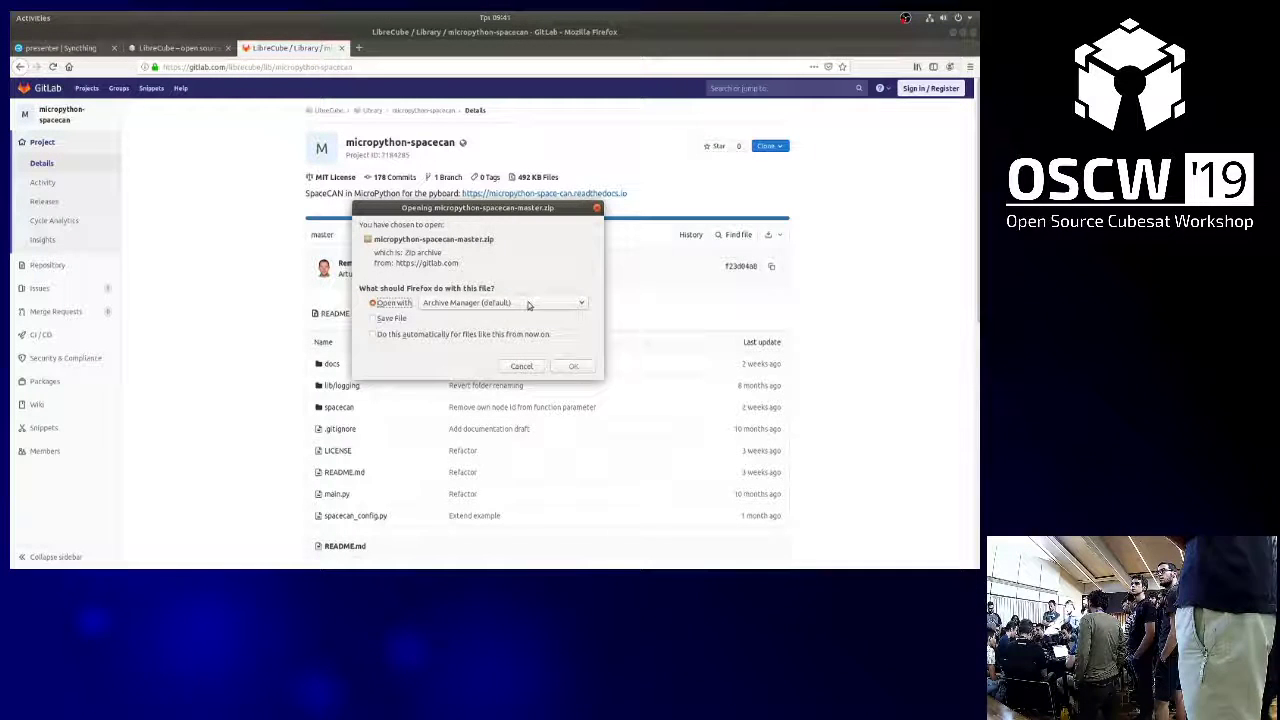
pyautogui.click(383, 320)
pyautogui.click(590, 367)
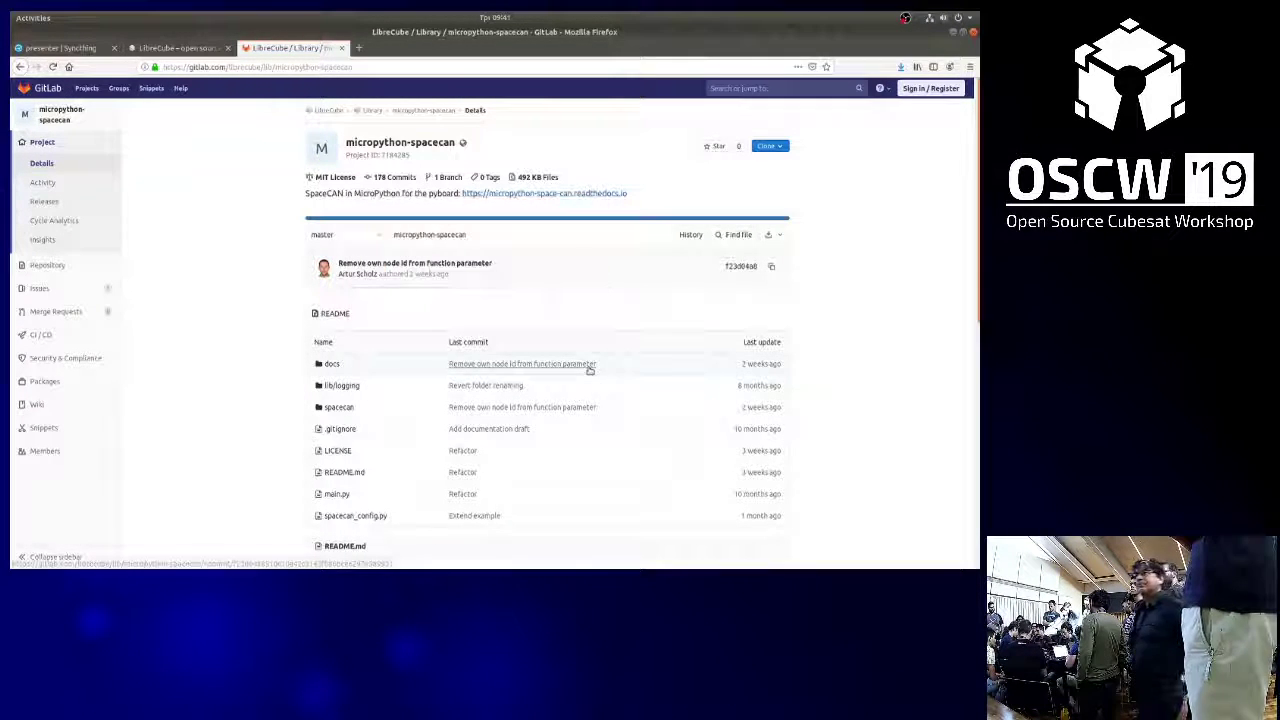
# - Show the downloaded micropython-spacecan-master.zip in its folder with the browser minimised, and close that folder window
pyautogui.click(900, 68)
pyautogui.click(893, 93)
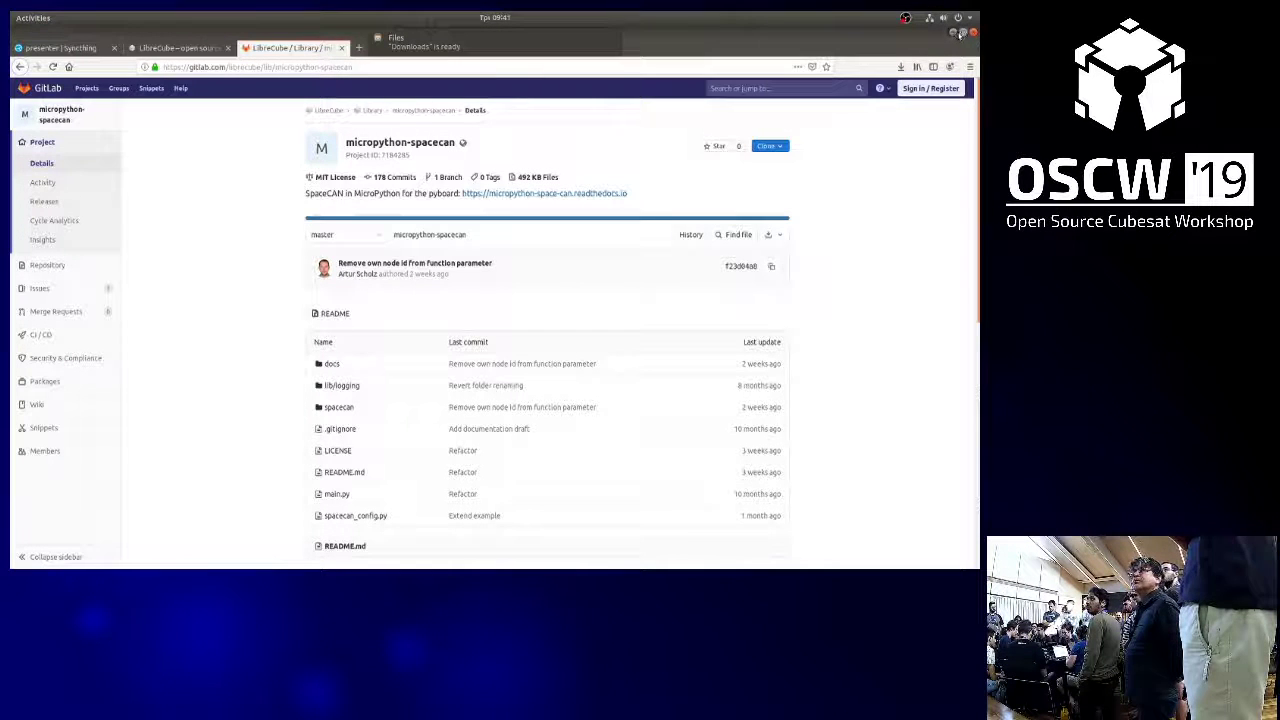
pyautogui.click(958, 33)
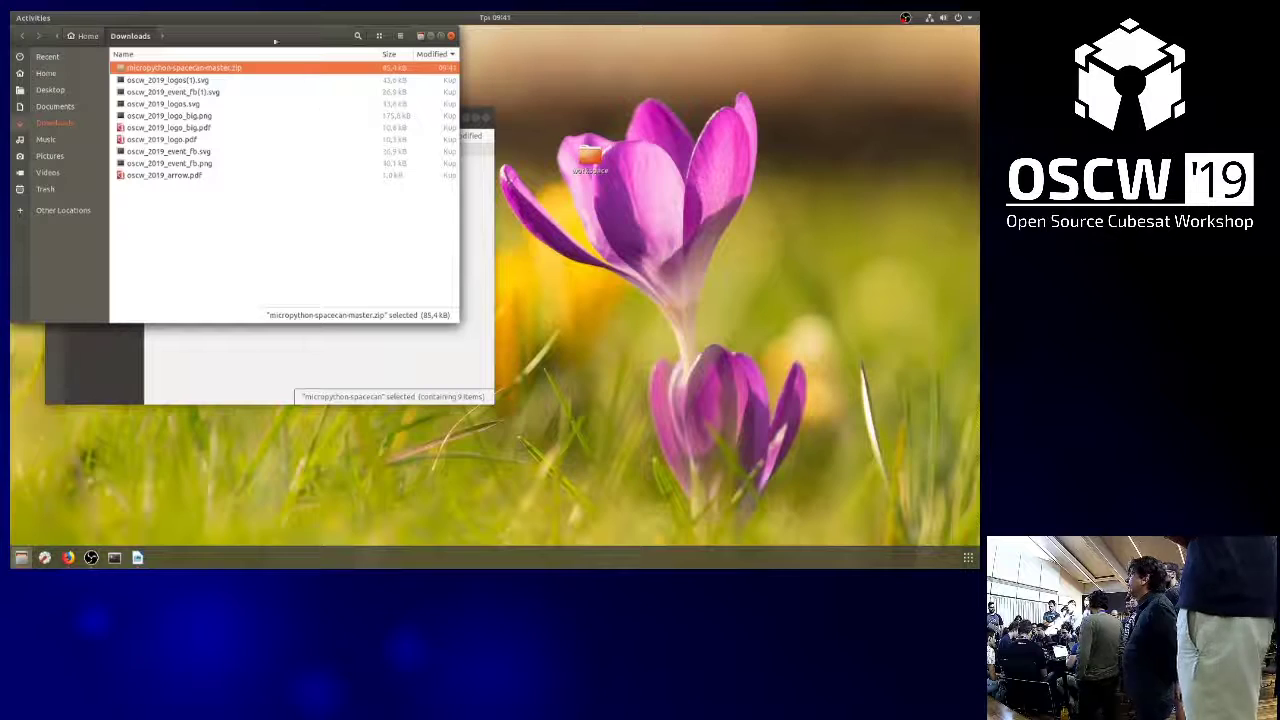
pyautogui.moveTo(320, 36); pyautogui.dragTo(650, 200)
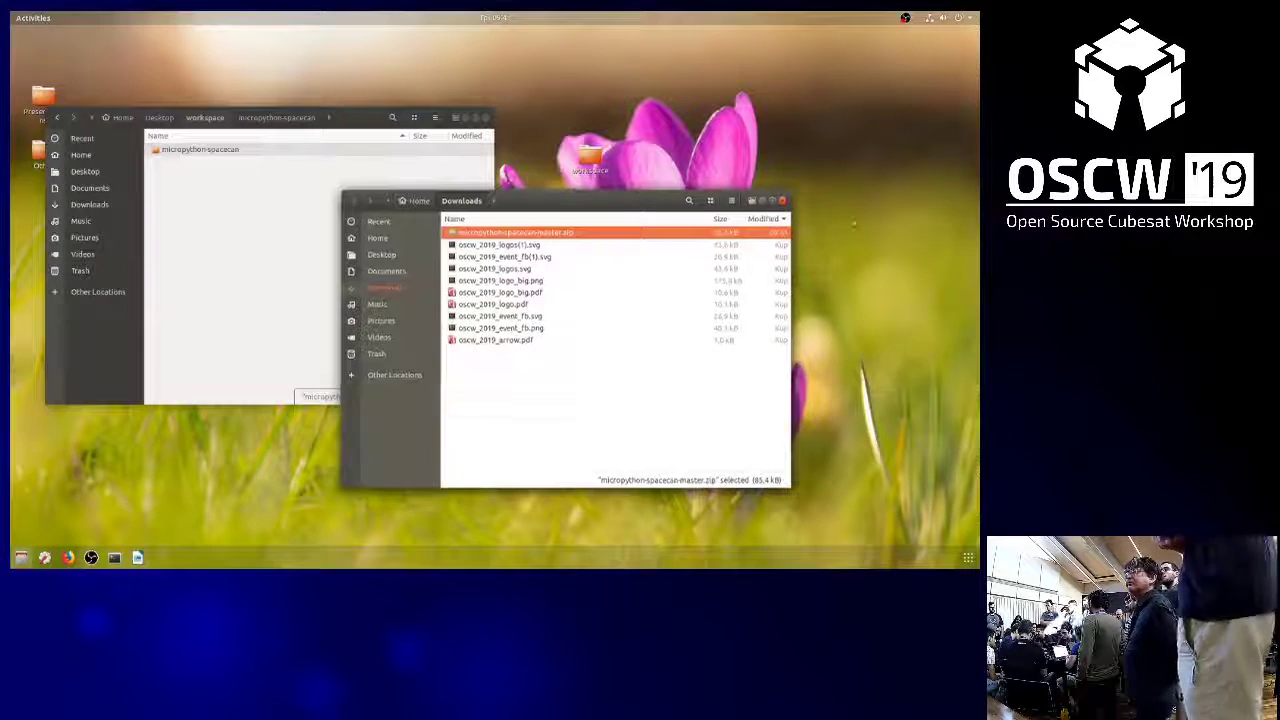
pyautogui.click(782, 200)
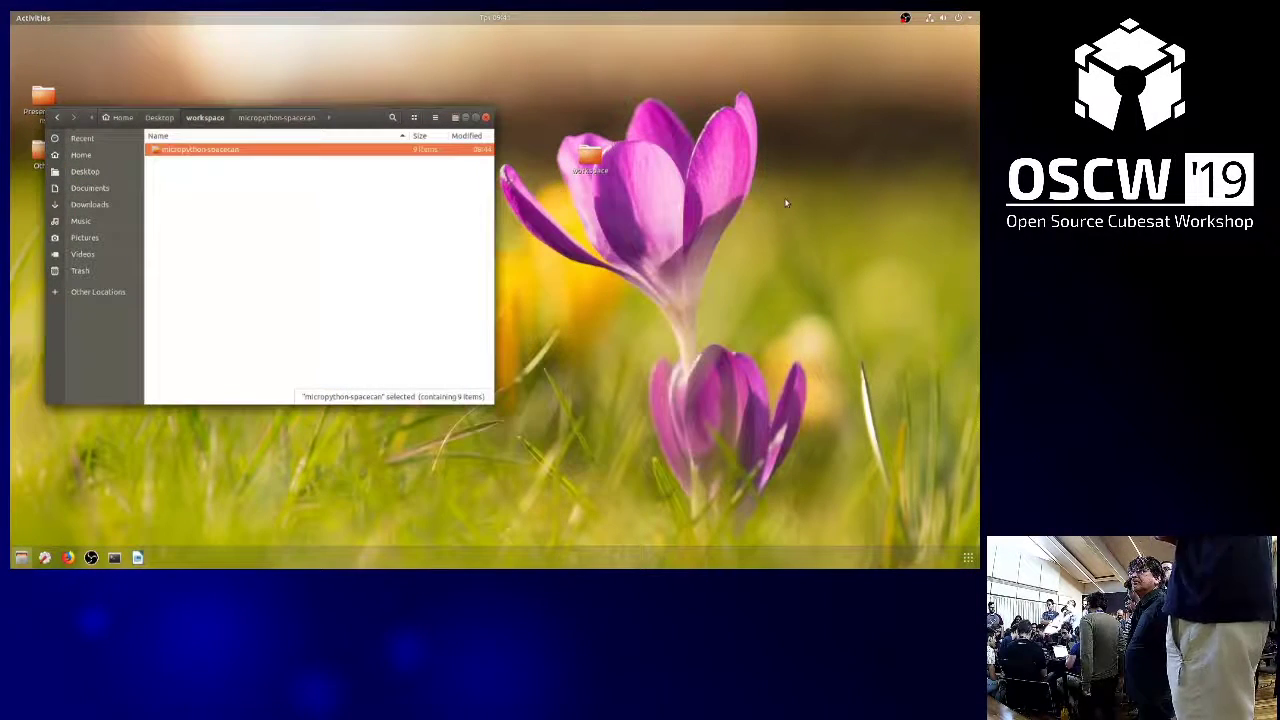
# - Open the micropython-spacecan folder in the workspace and enlarge its file list one level
pyautogui.doubleClick(168, 152)
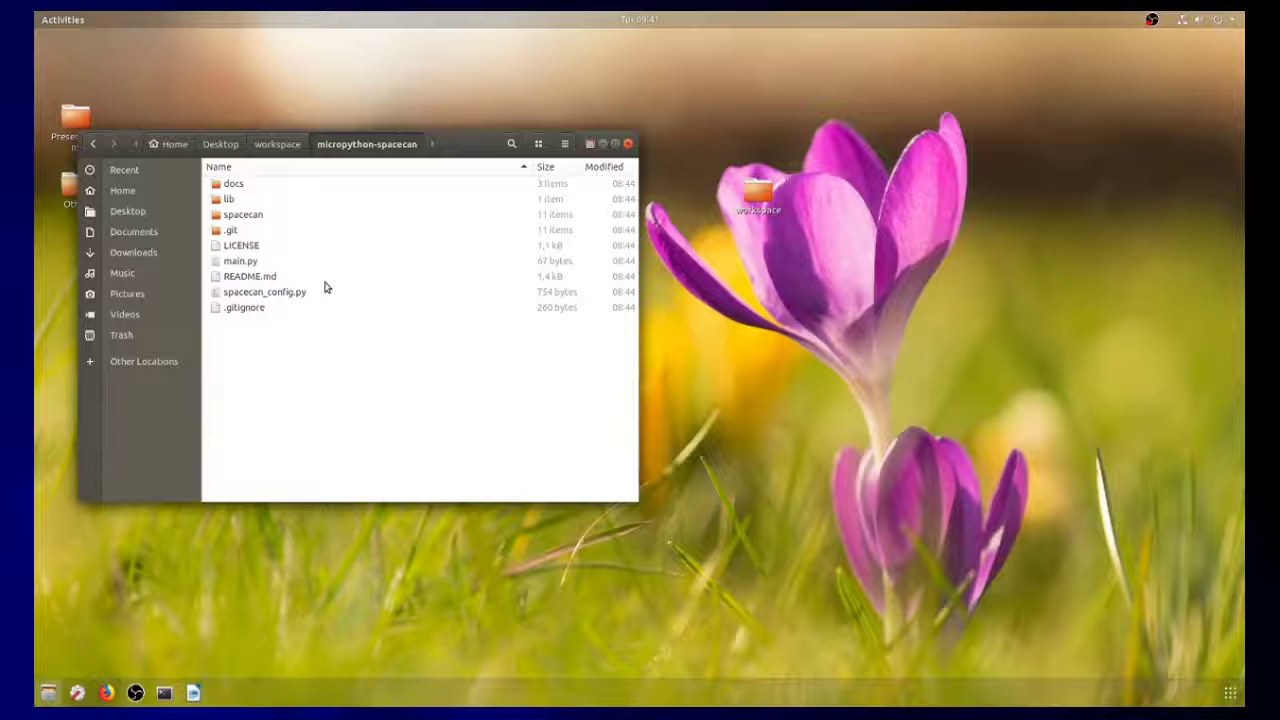
pyautogui.hotkey('ctrl', '+')
pyautogui.hotkey('ctrl', '+')
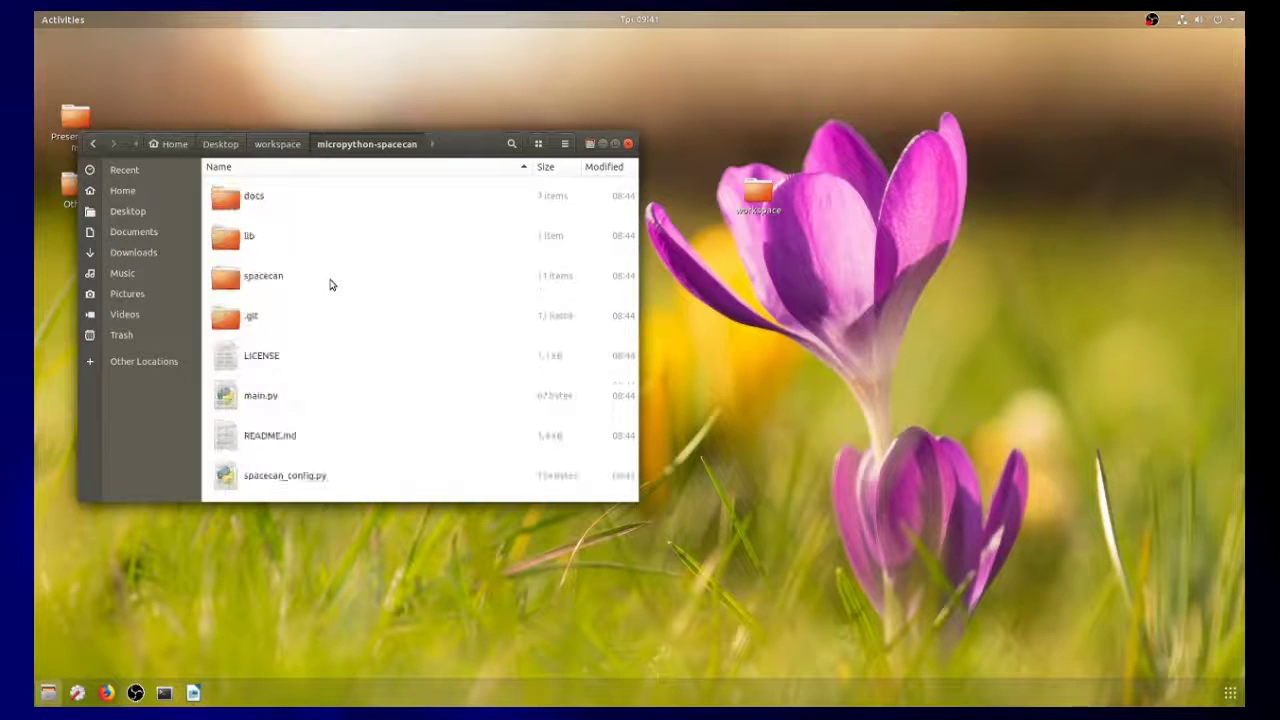
pyautogui.hotkey('ctrl', '-')
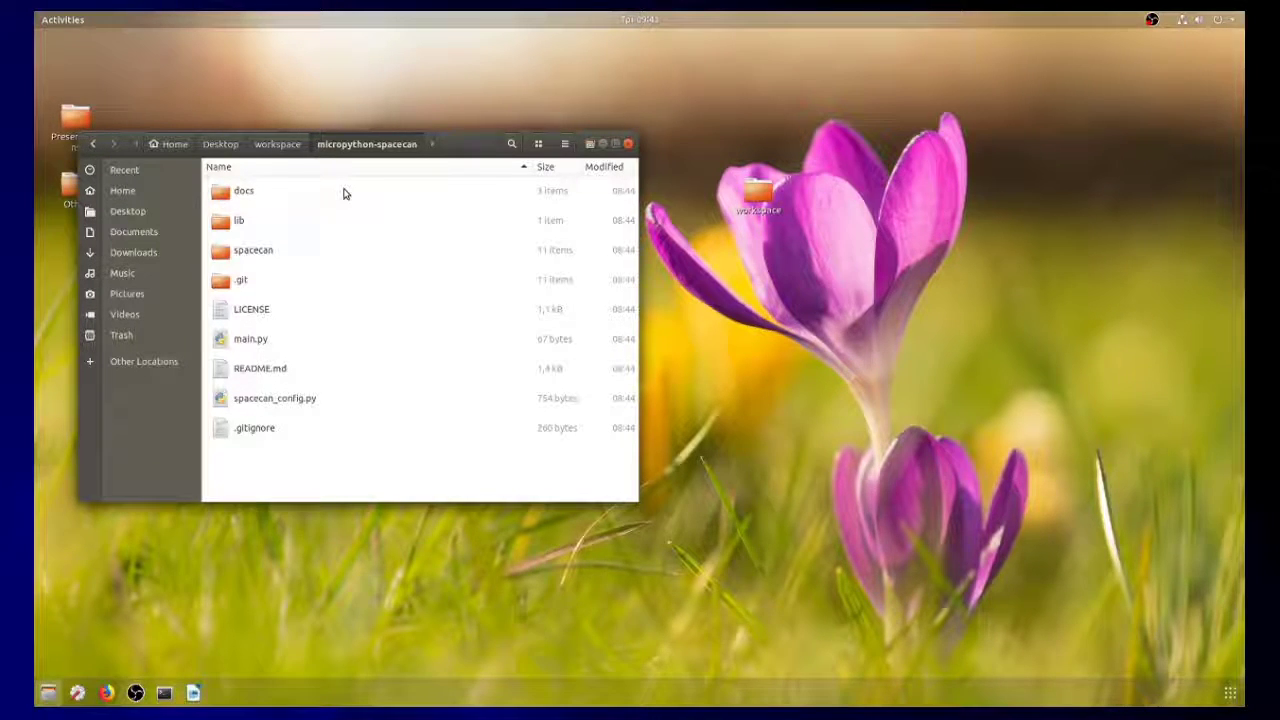
# - Select the lib and spacecan folders together with main.py and spacecan_config.py
pyautogui.click(226, 225)
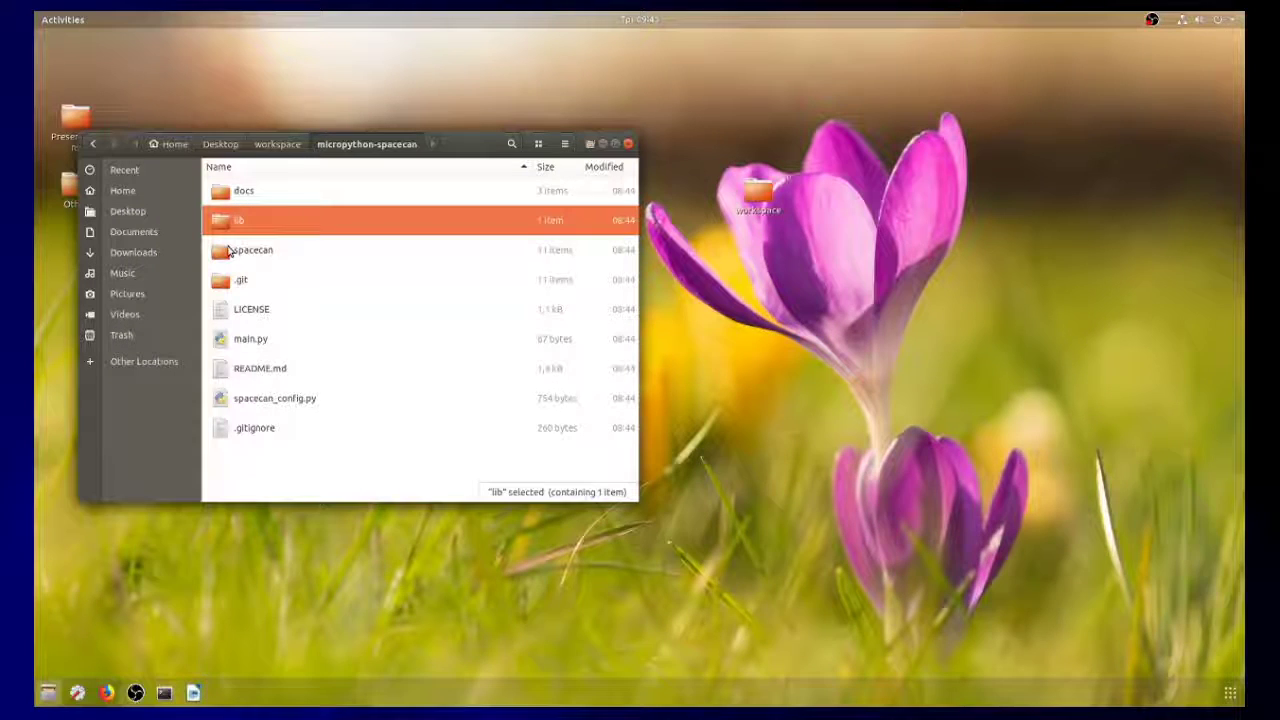
pyautogui.keyDown('ctrl'); pyautogui.click(229, 250); pyautogui.keyUp('ctrl')
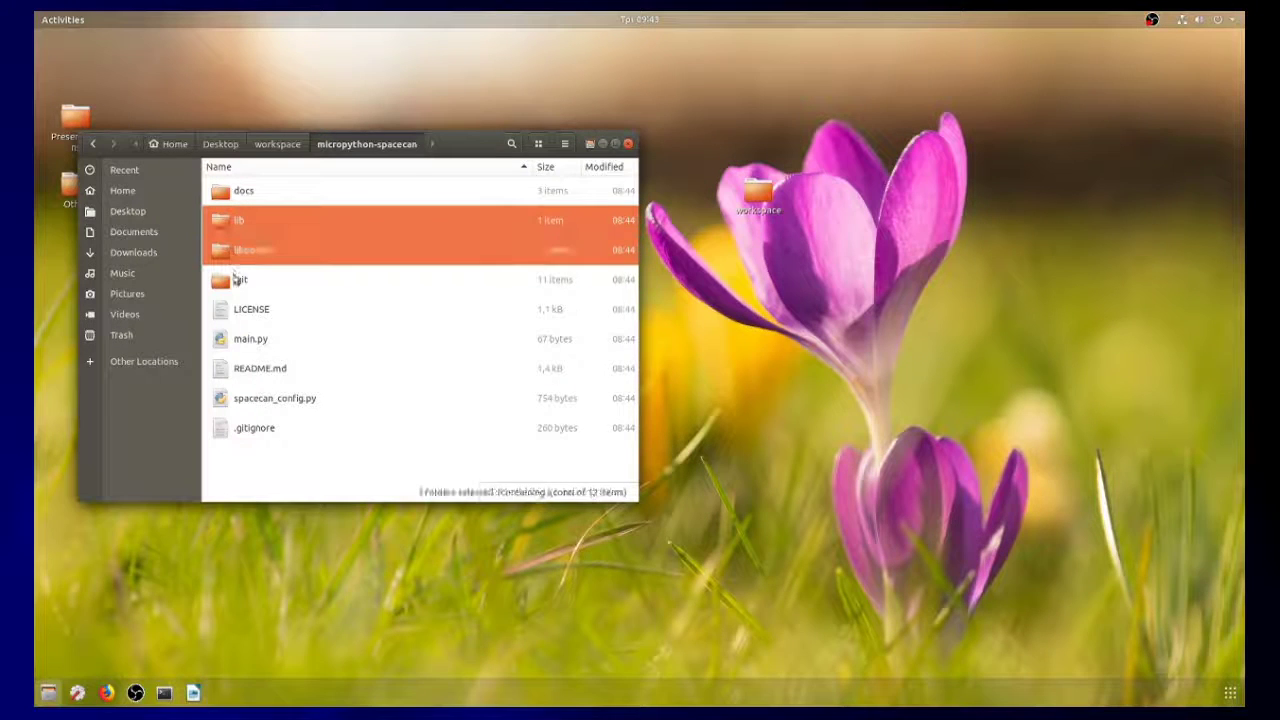
pyautogui.keyDown('ctrl'); pyautogui.click(219, 334); pyautogui.keyUp('ctrl')
pyautogui.keyDown('ctrl'); pyautogui.click(238, 403); pyautogui.keyUp('ctrl')
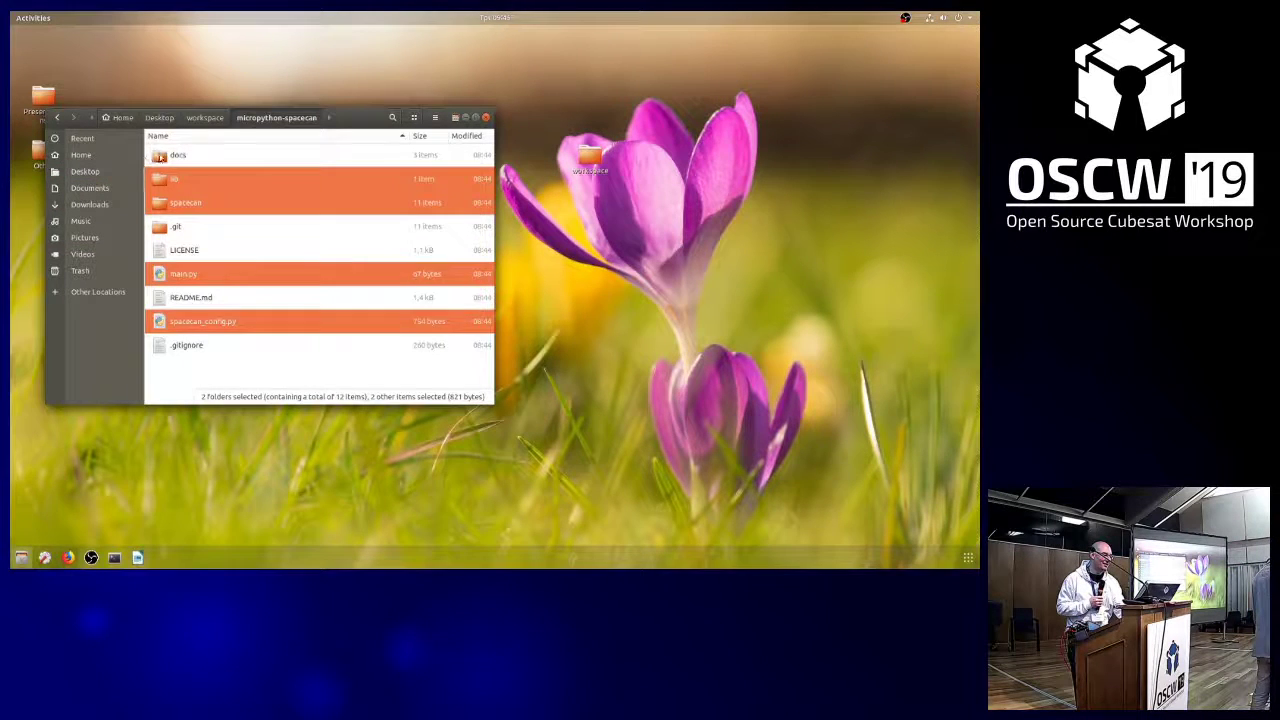
# - Examine the contents of the docs folder and return to the micropython-spacecan folder
pyautogui.doubleClick(176, 157)
pyautogui.click(177, 157)
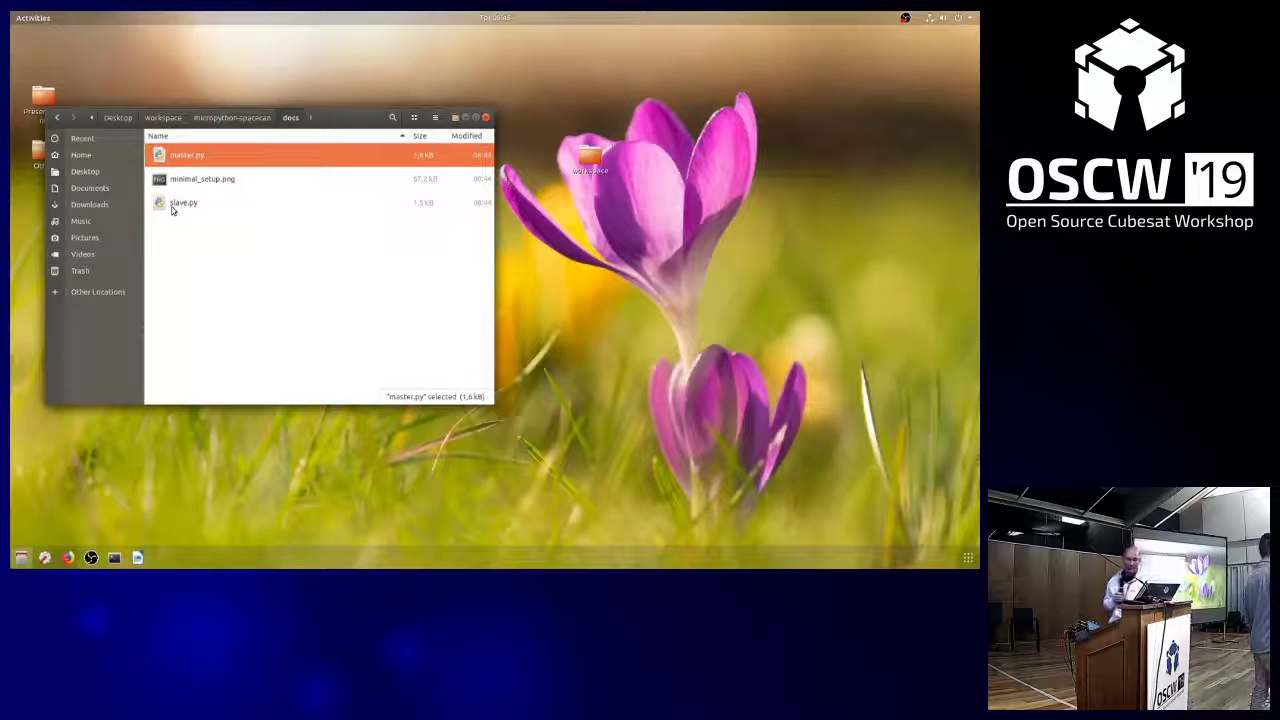
pyautogui.hotkey('alt', 'Up')
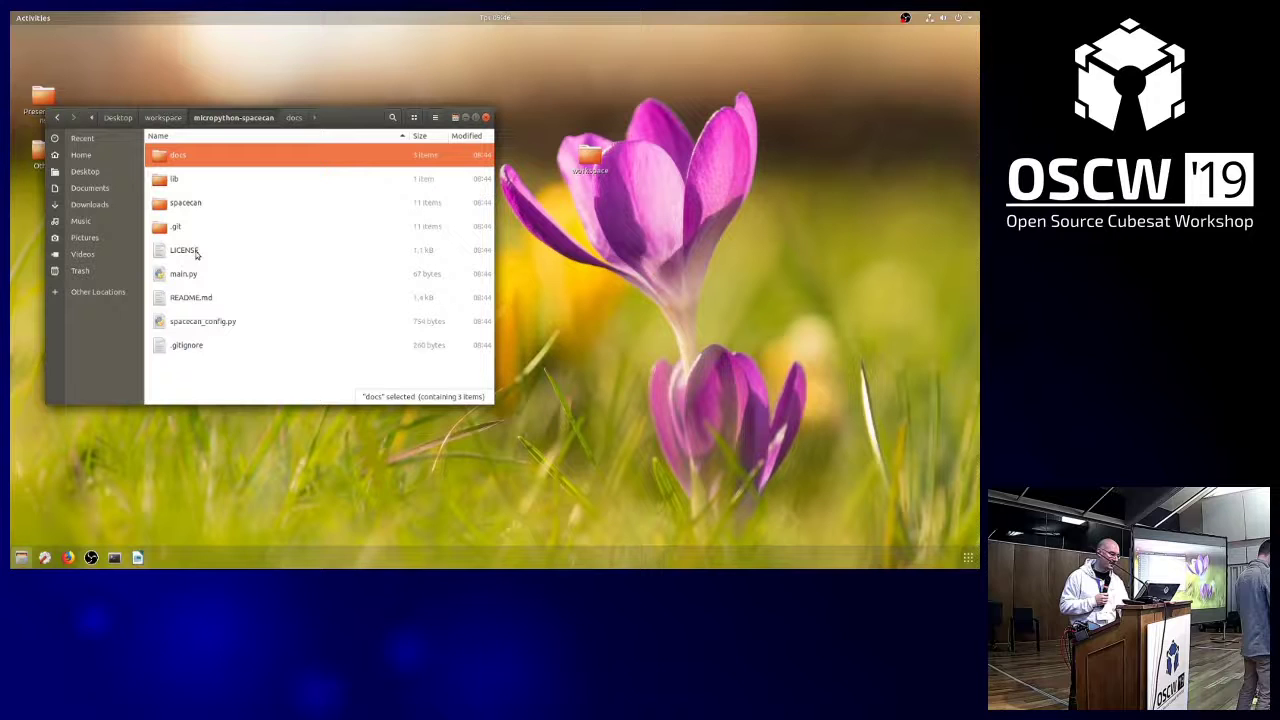
# - Open main.py in the text editor and add the line "import master" below the existing import
pyautogui.rightClick(203, 277)
pyautogui.click(221, 287)
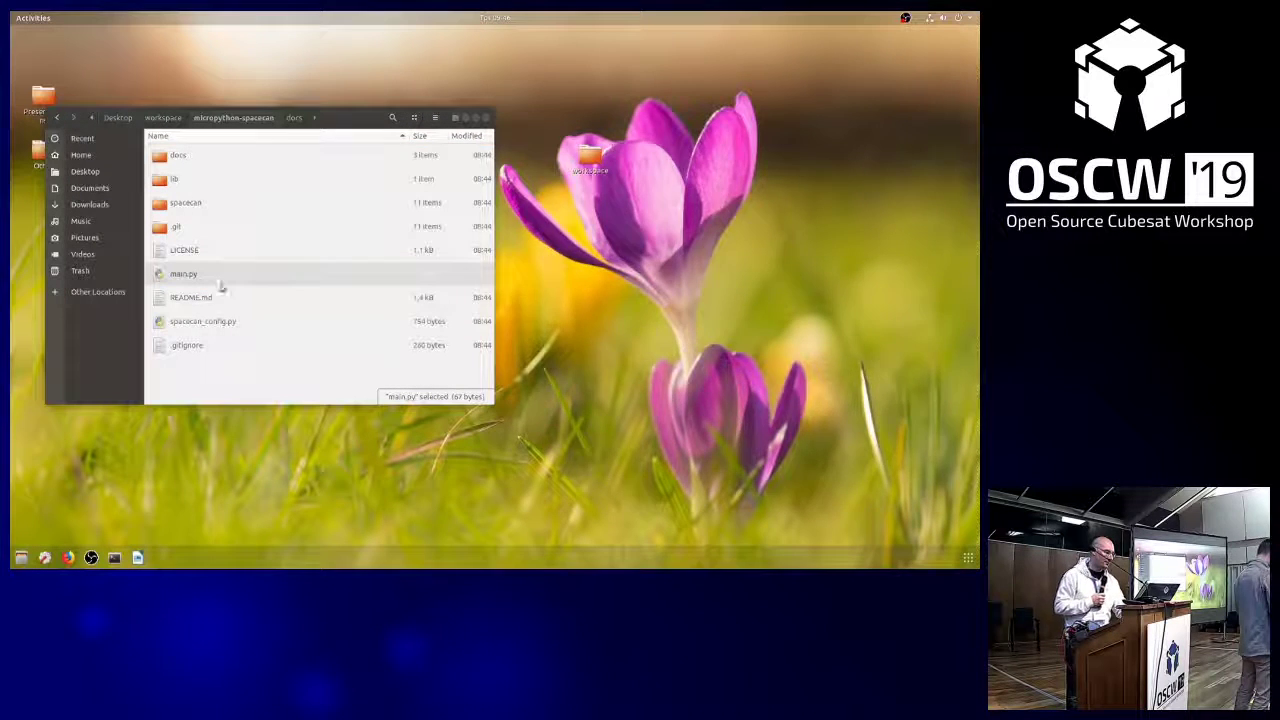
pyautogui.click(813, 136)
pyautogui.press('Return')
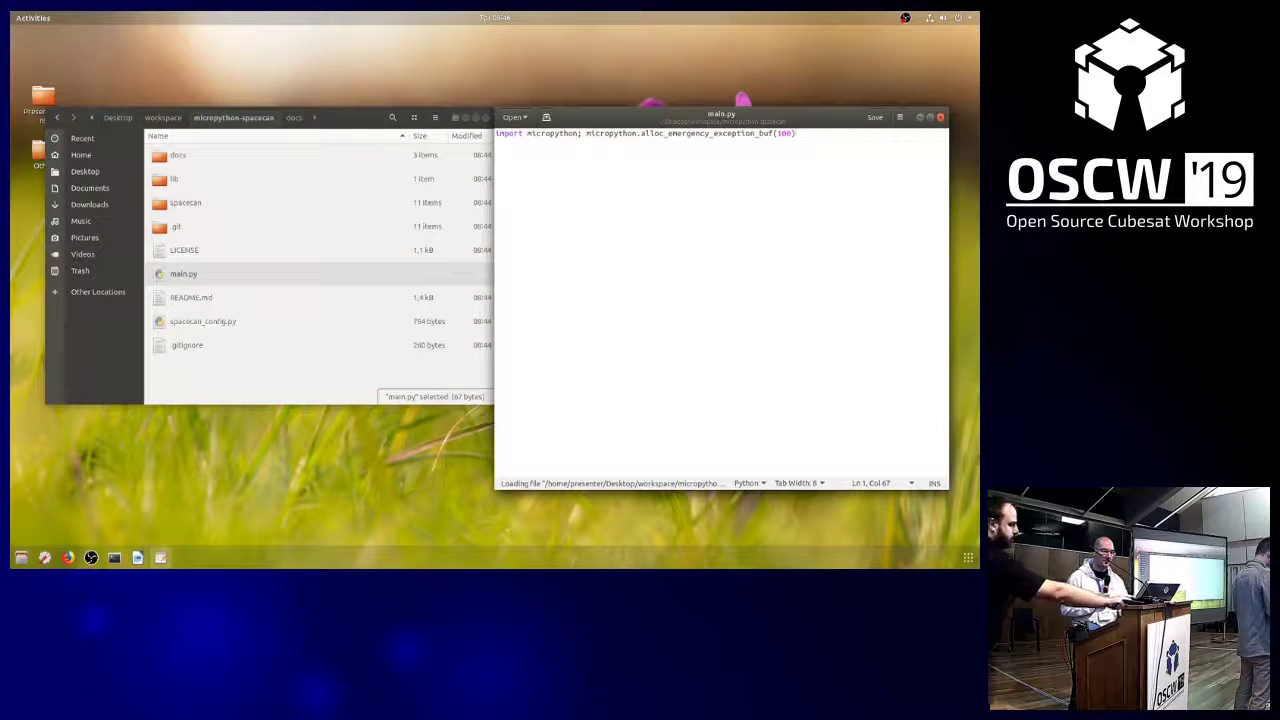
pyautogui.write('i')
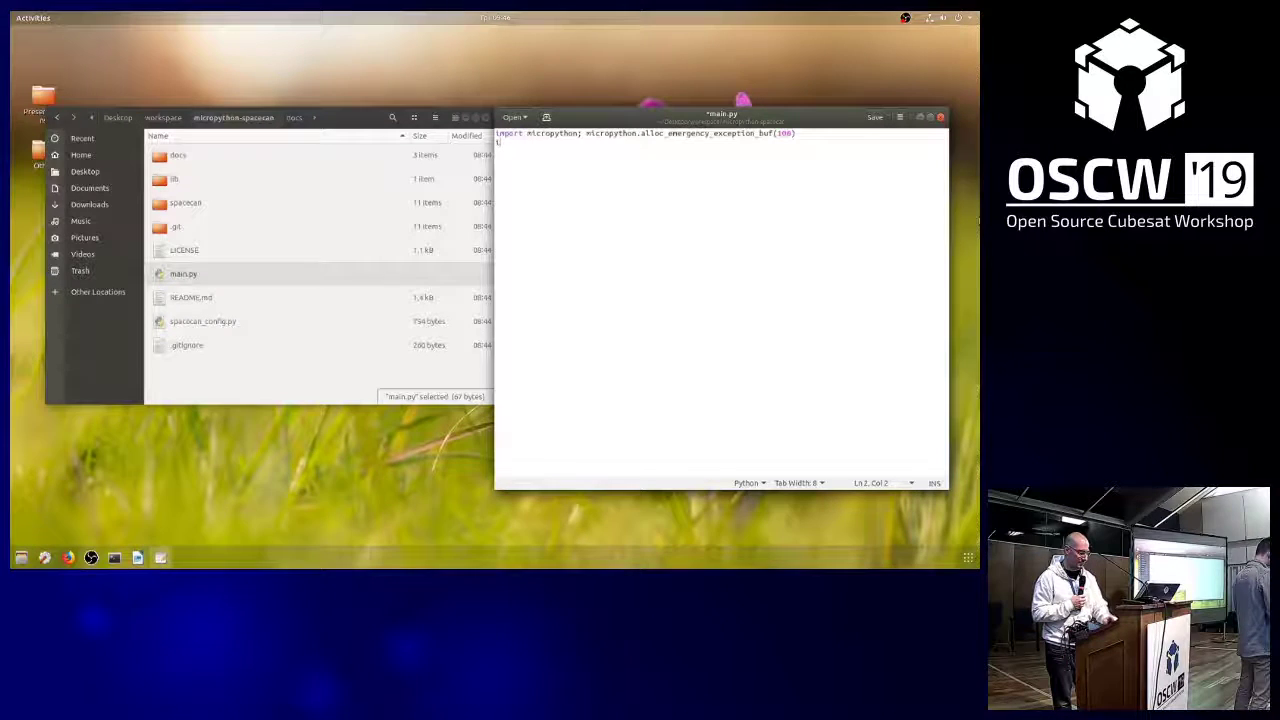
pyautogui.write('mport m')
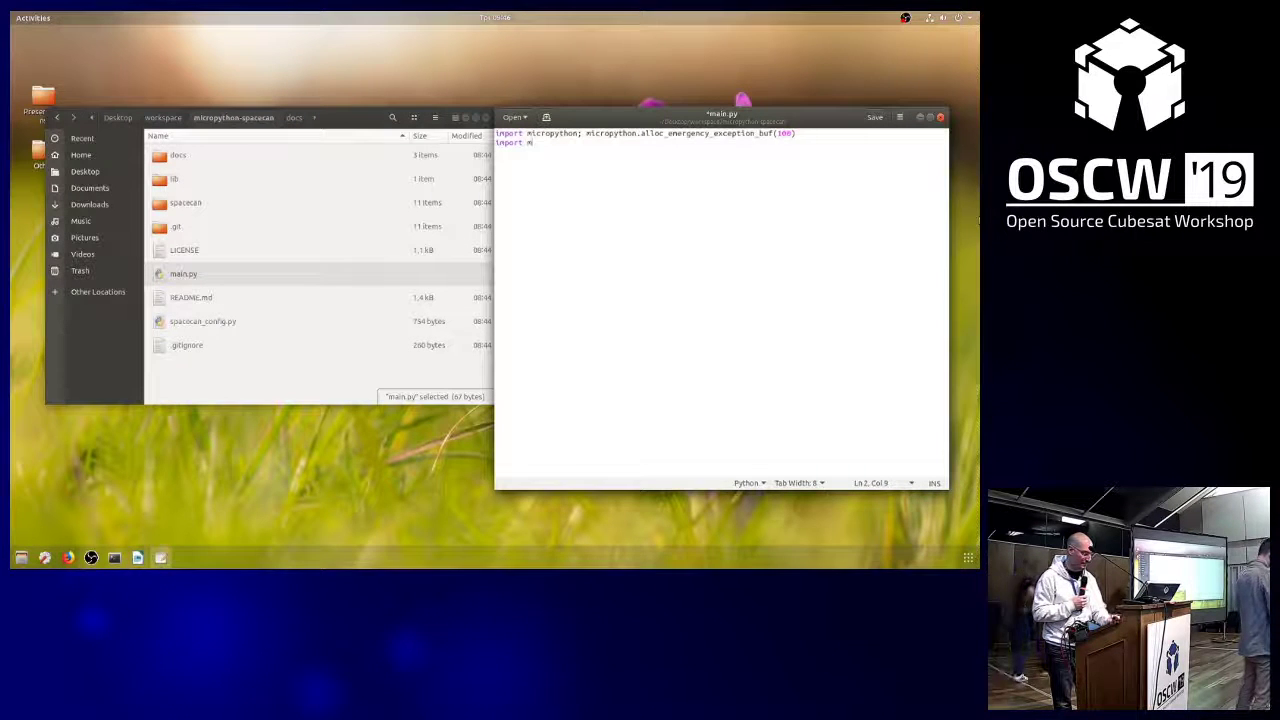
pyautogui.write('aster')
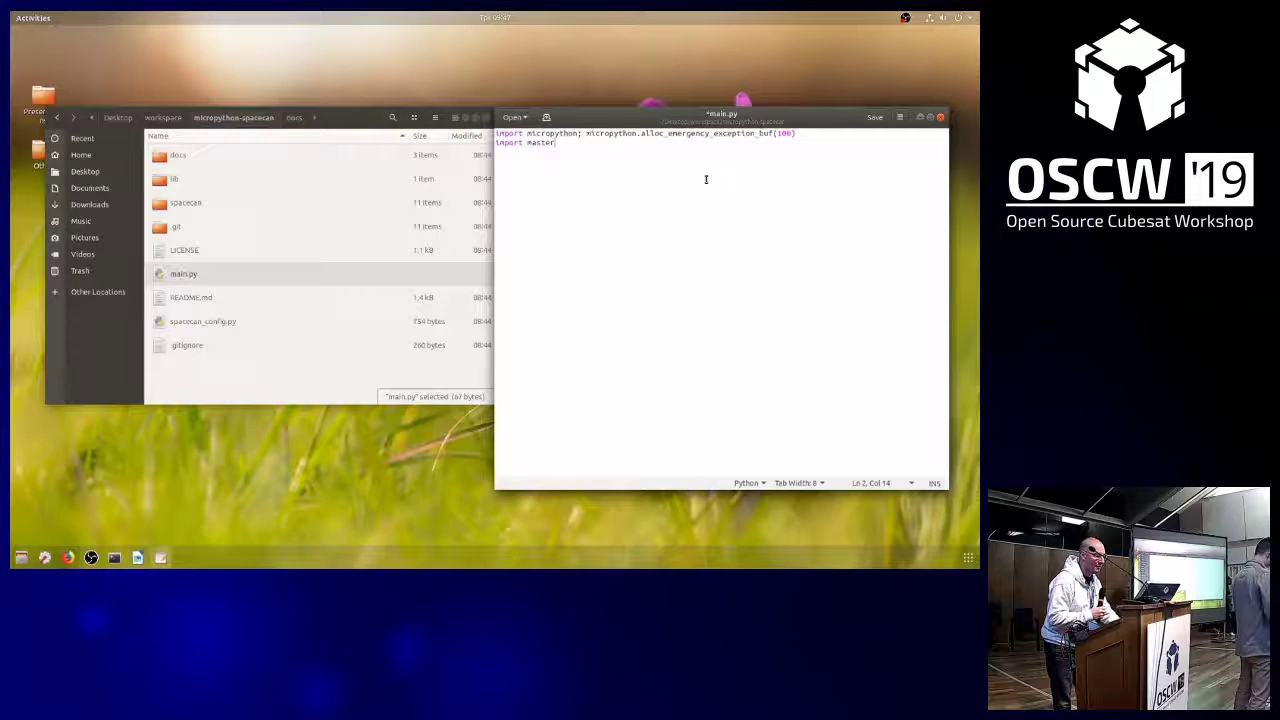
pyautogui.click(906, 120)
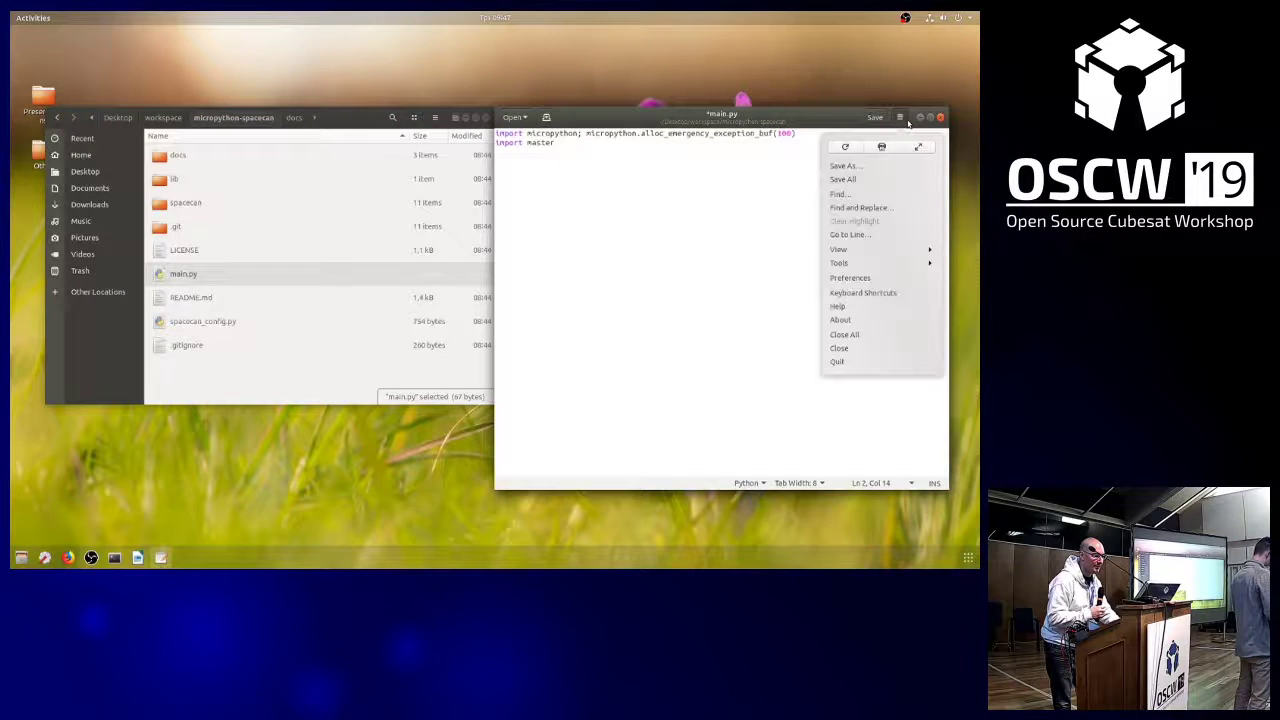
pyautogui.click(781, 240)
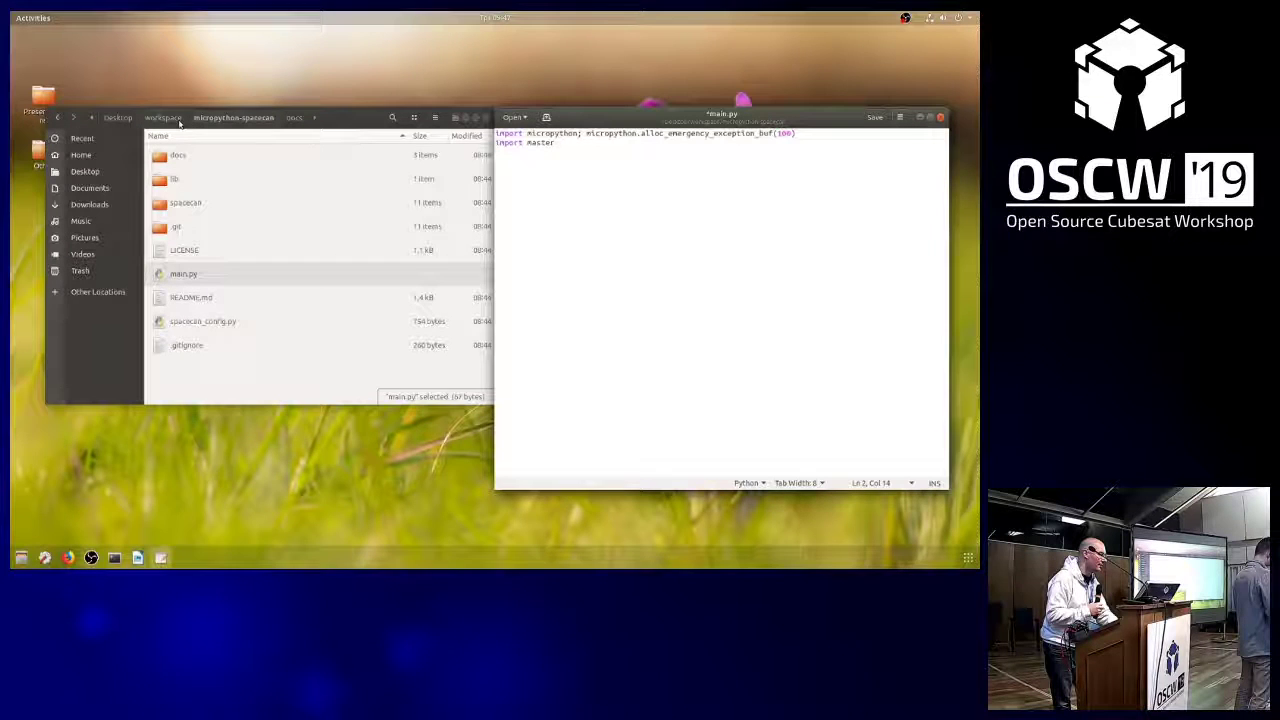
# - Open the micropython-spacecan folder from the workspace as a project in Atom
pyautogui.click(172, 119)
pyautogui.rightClick(188, 168)
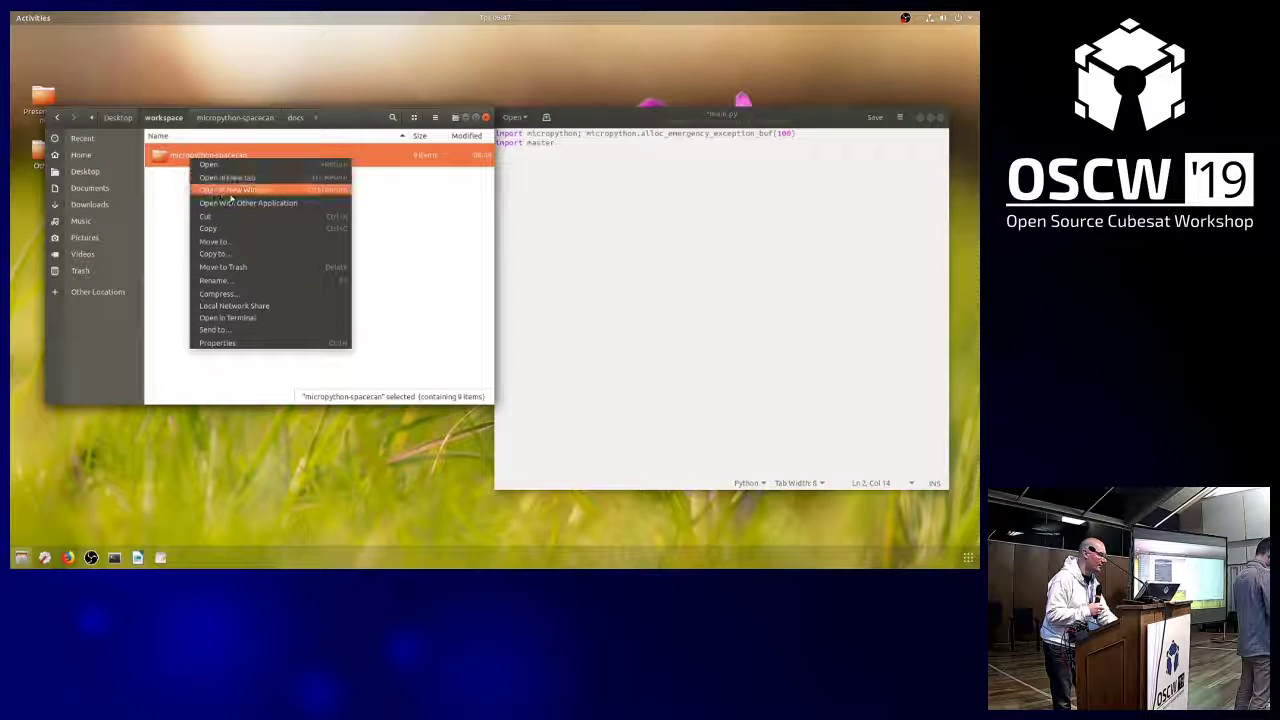
pyautogui.click(214, 203)
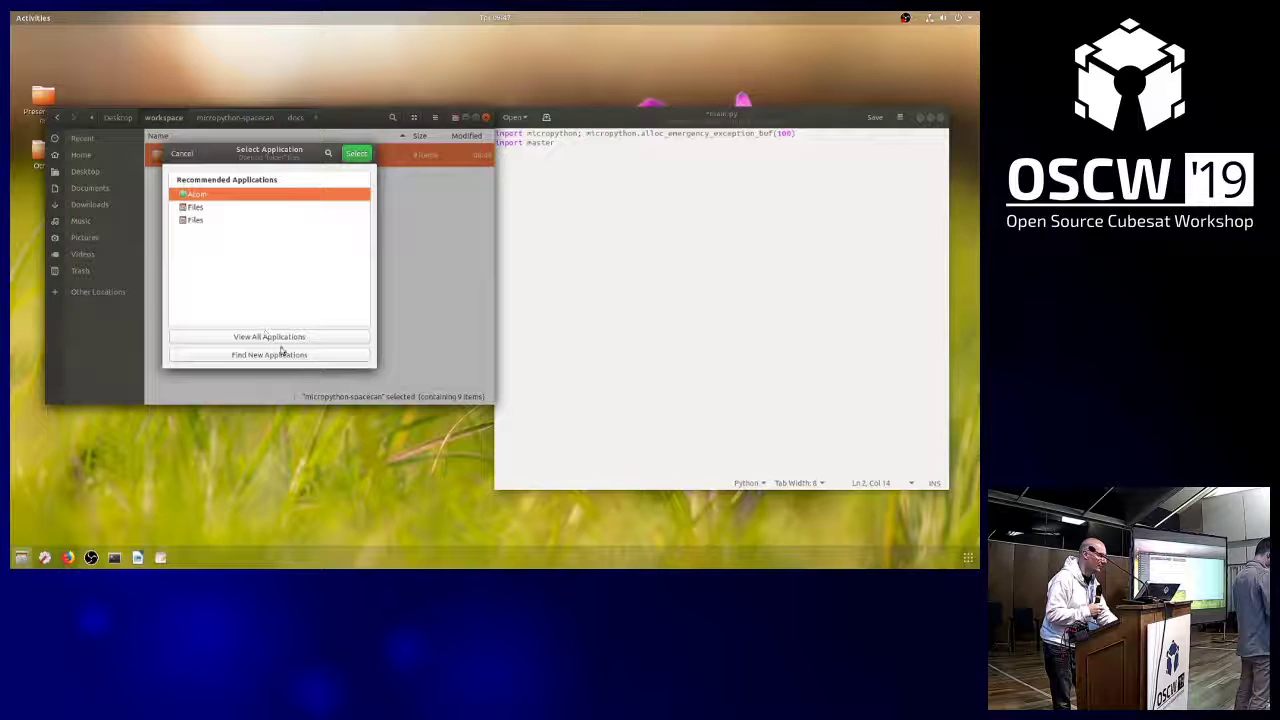
pyautogui.click(354, 154)
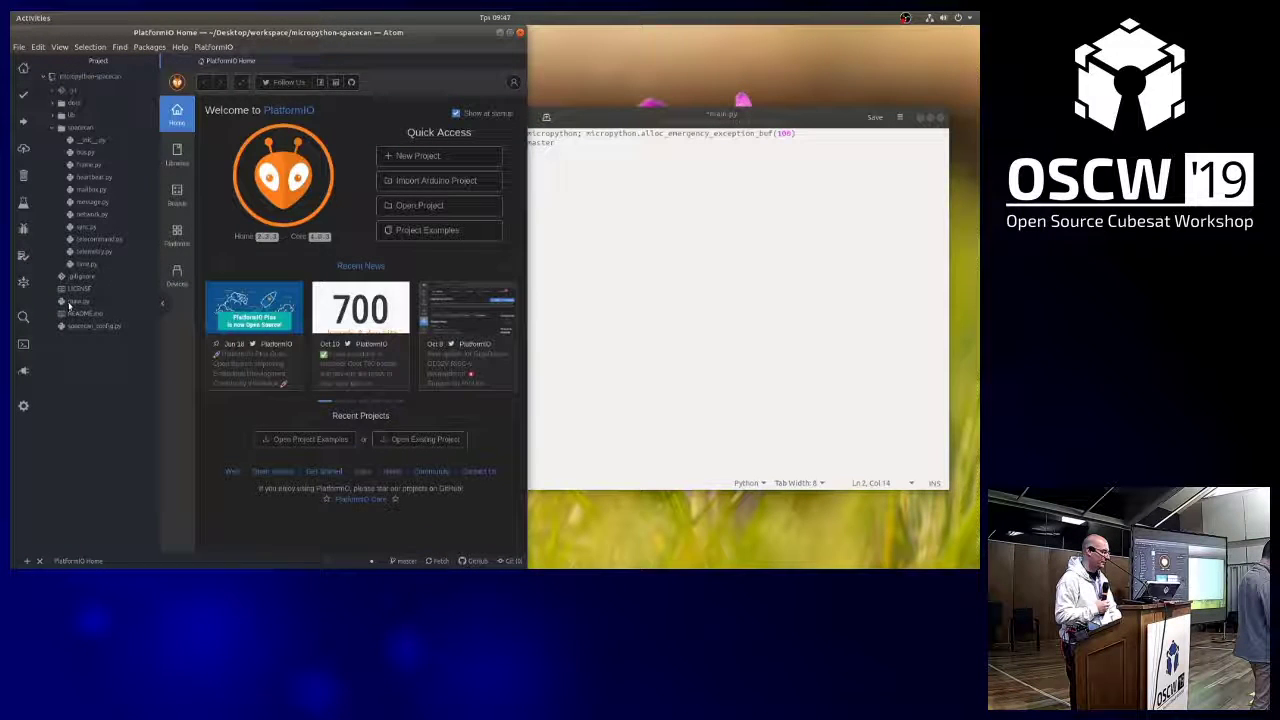
# - Open main.py in a maximized Atom window without the PlatformIO start page and add "import master" on line 3
pyautogui.click(76, 301)
pyautogui.click(287, 61)
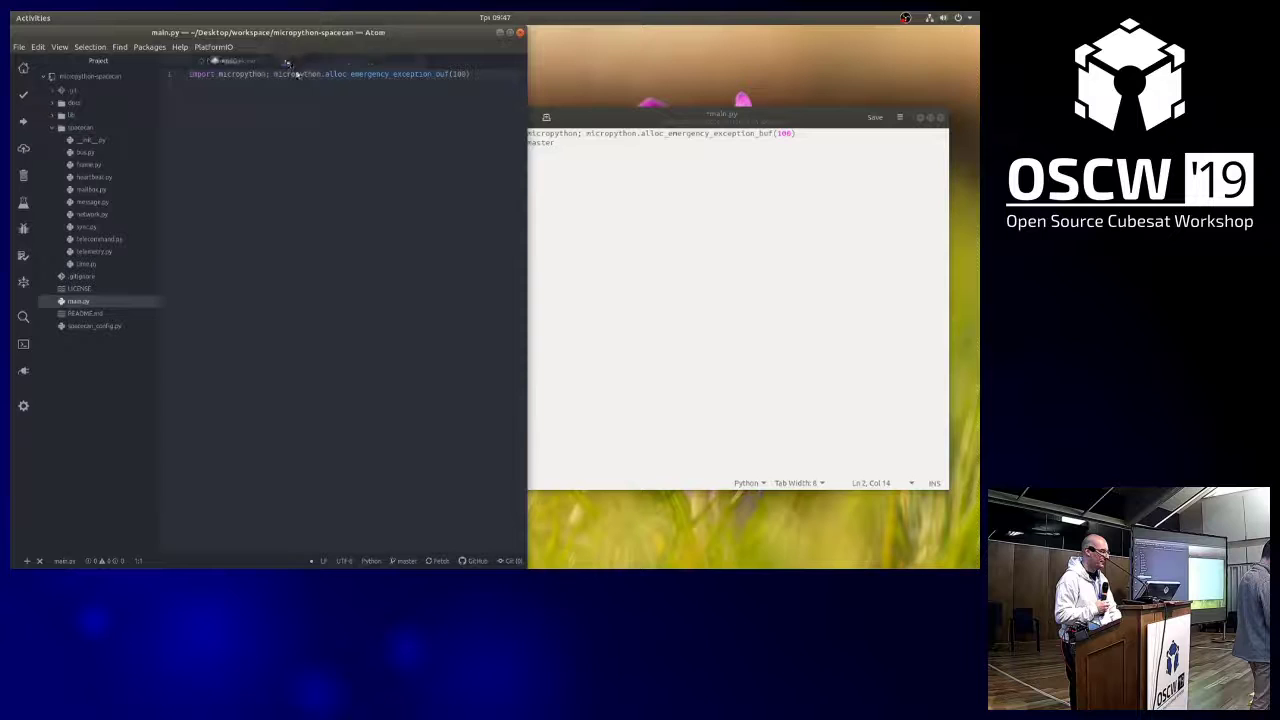
pyautogui.hotkey('alt', 'Tab')
pyautogui.hotkey('ctrl', 'v')
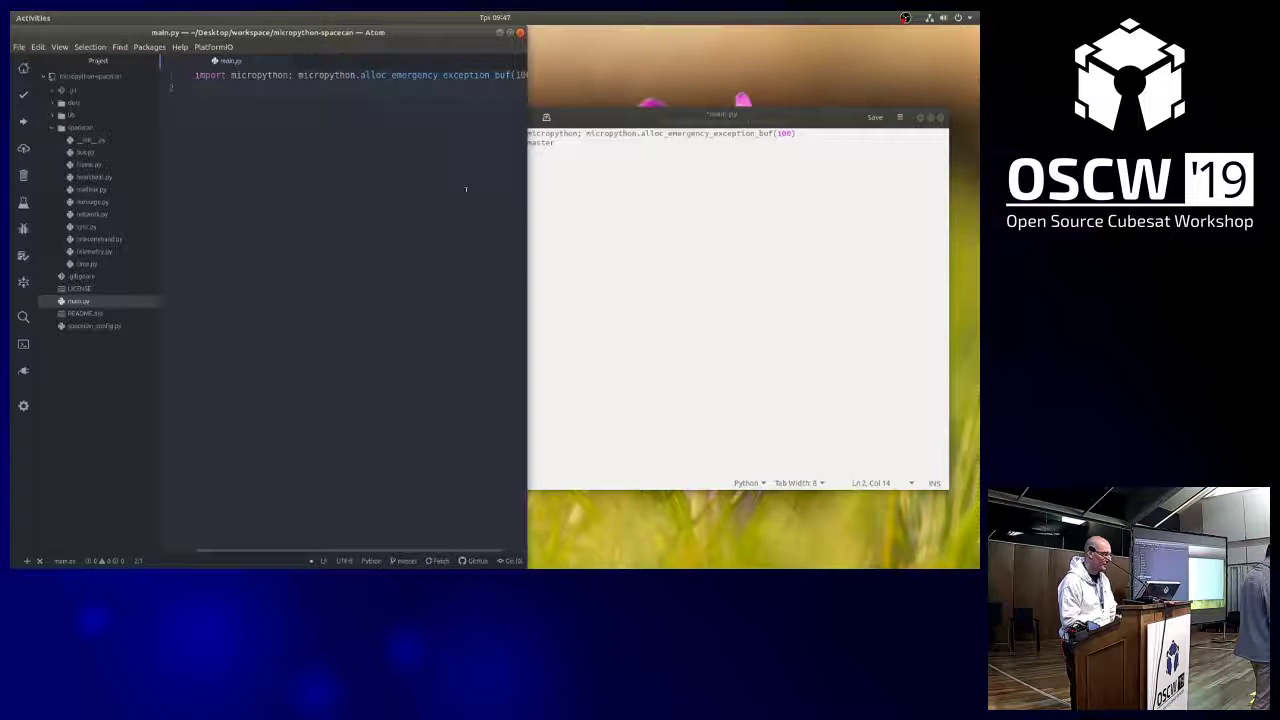
pyautogui.click(510, 33)
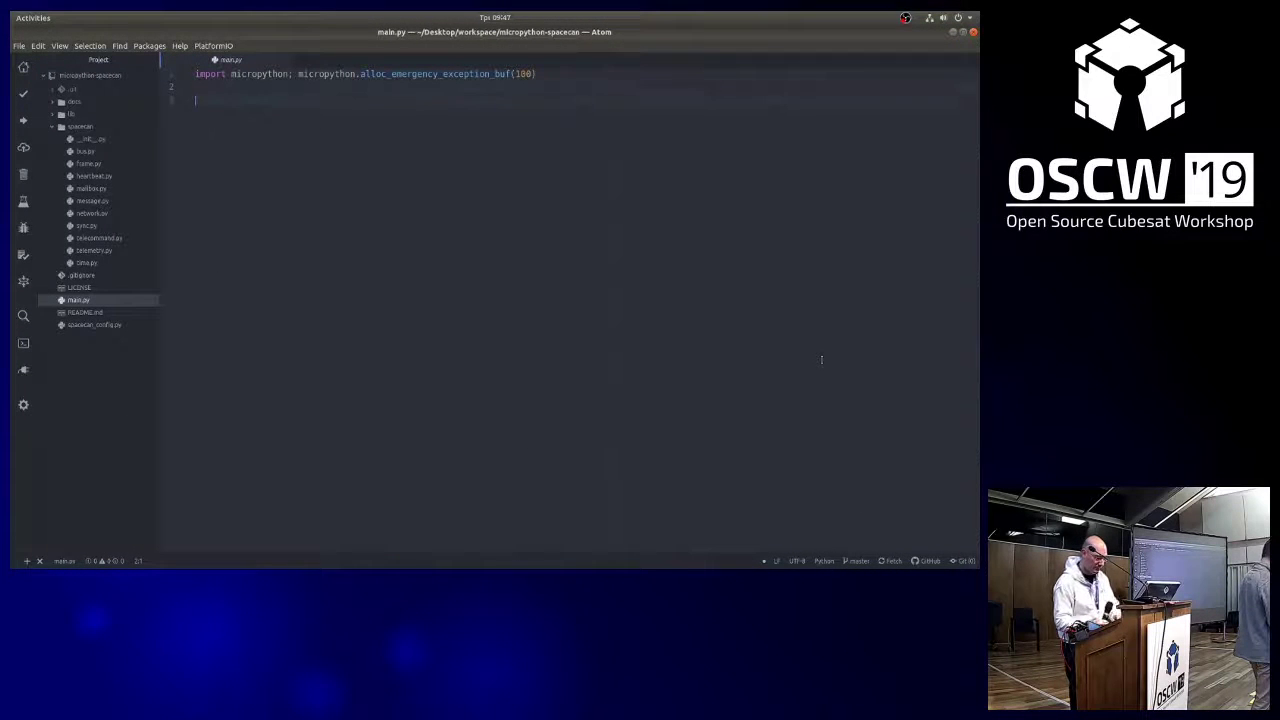
pyautogui.write('import master')
pyautogui.press('Return')
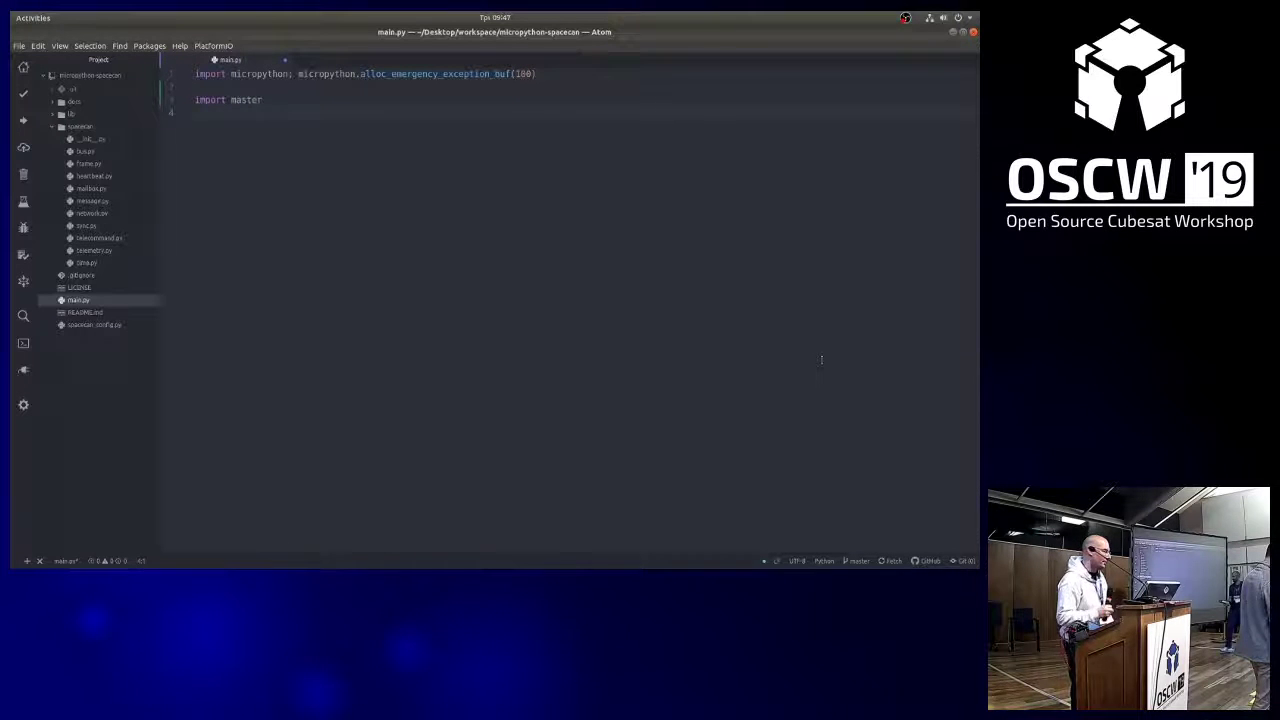